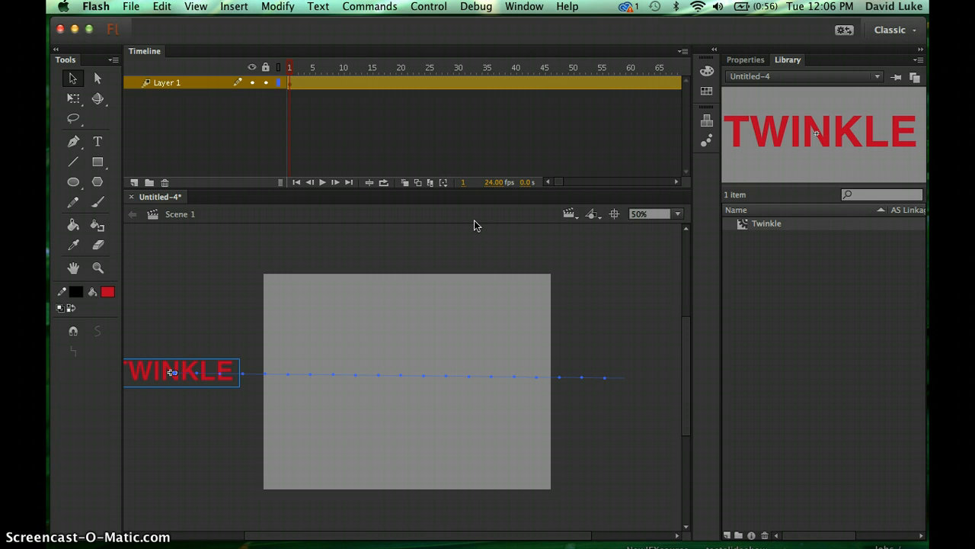
# - Add a new layer above Layer 1 and scrub along the timeline to review the existing TWINKLE motion tween
pyautogui.click(134, 183)
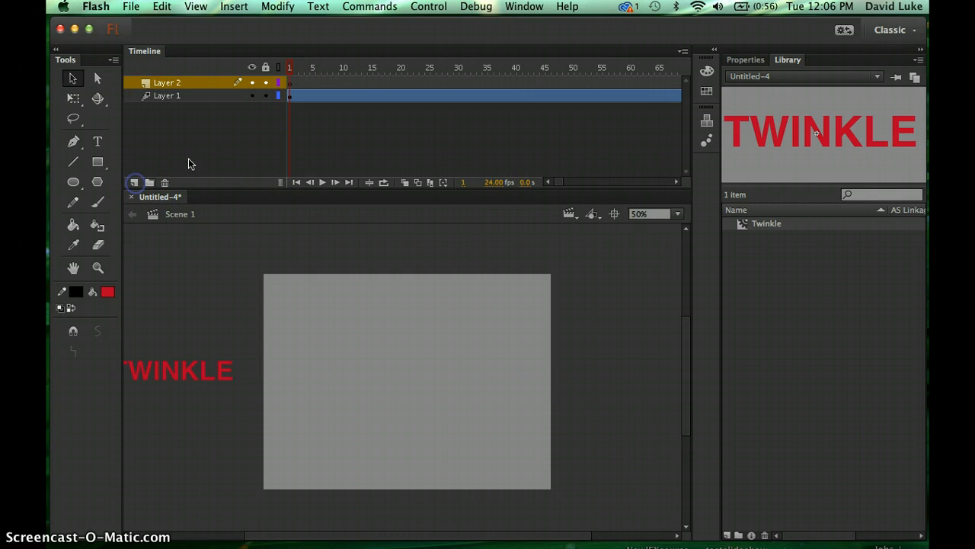
pyautogui.click(165, 95)
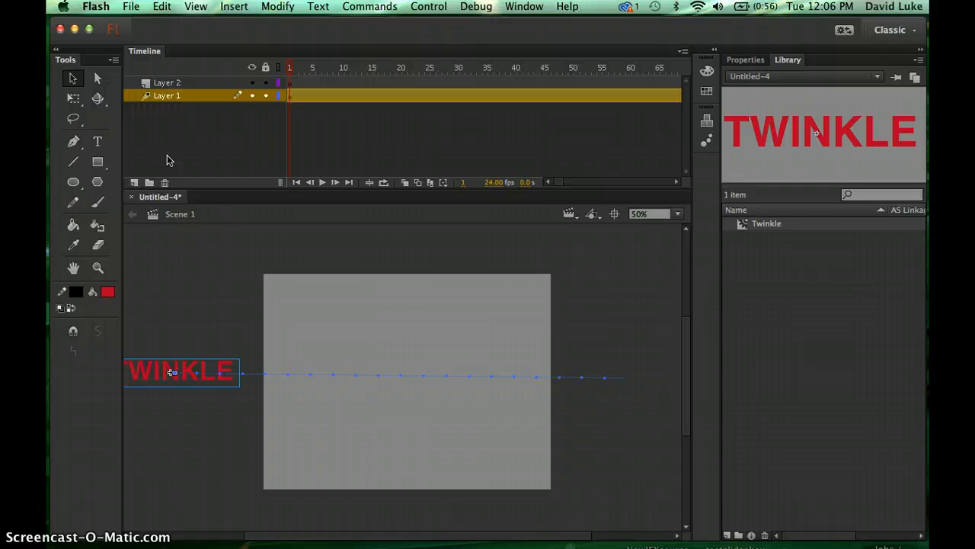
pyautogui.click(591, 184)
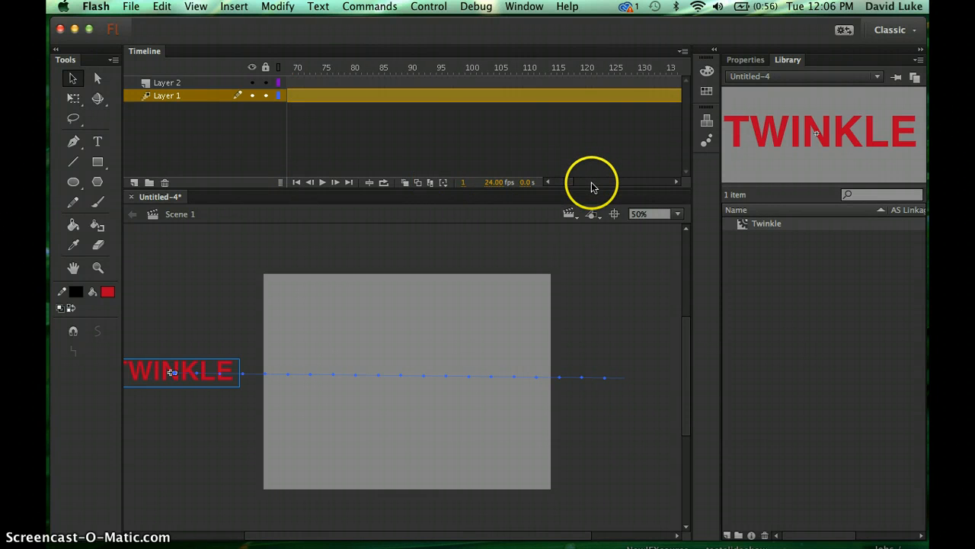
pyautogui.click(592, 183)
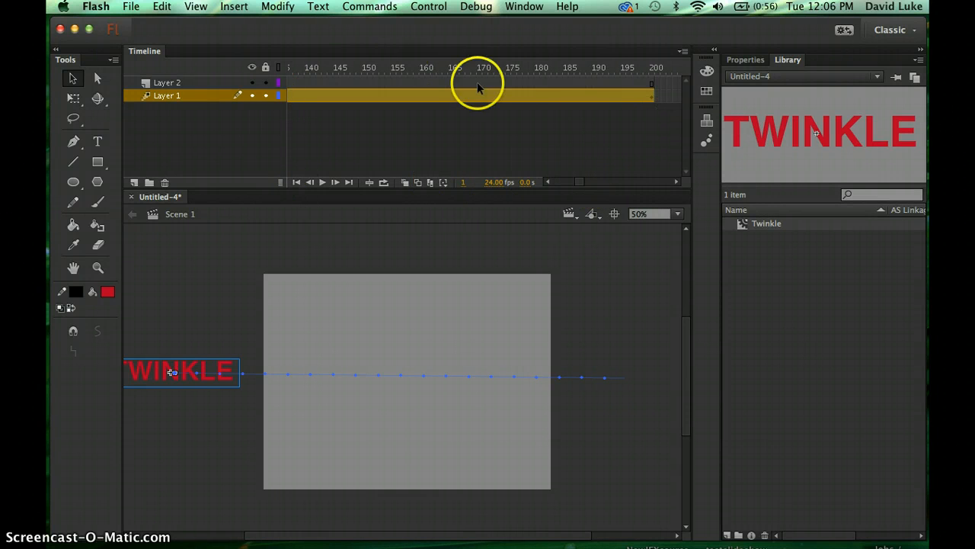
pyautogui.click(513, 67)
pyautogui.click(362, 81)
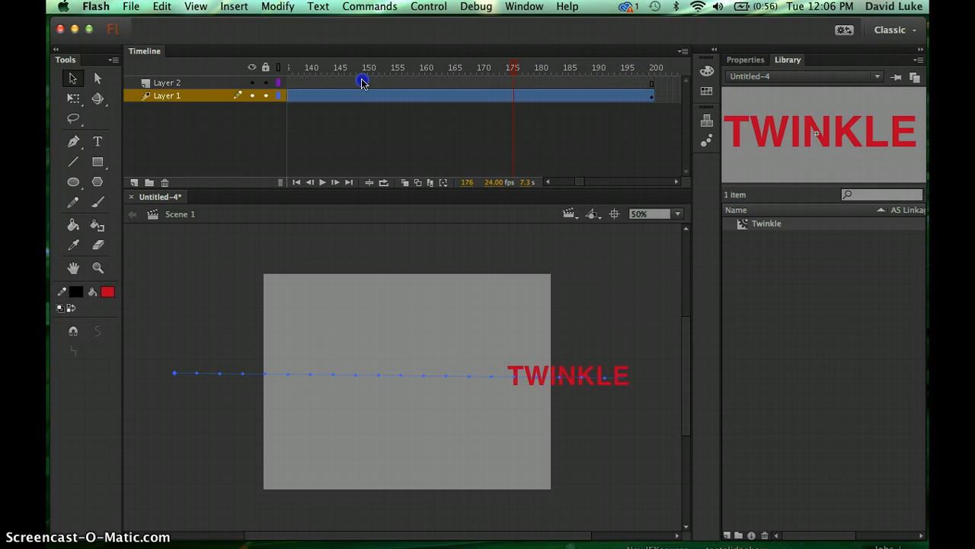
pyautogui.moveTo(363, 81); pyautogui.dragTo(230, 104)
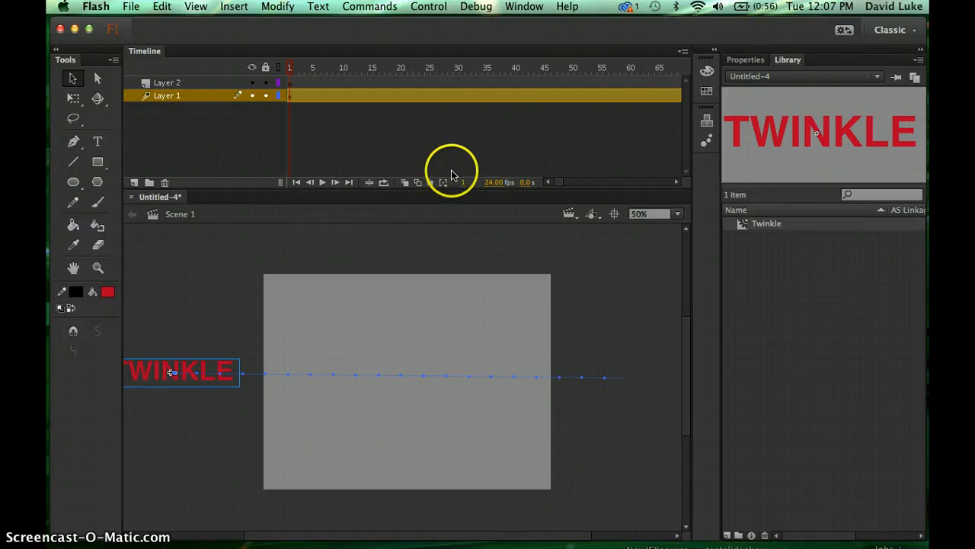
# - Insert a keyframe at frame 100 on Layer 2
pyautogui.hscroll(5, 529, 134)
pyautogui.hscroll(12, 528, 134)
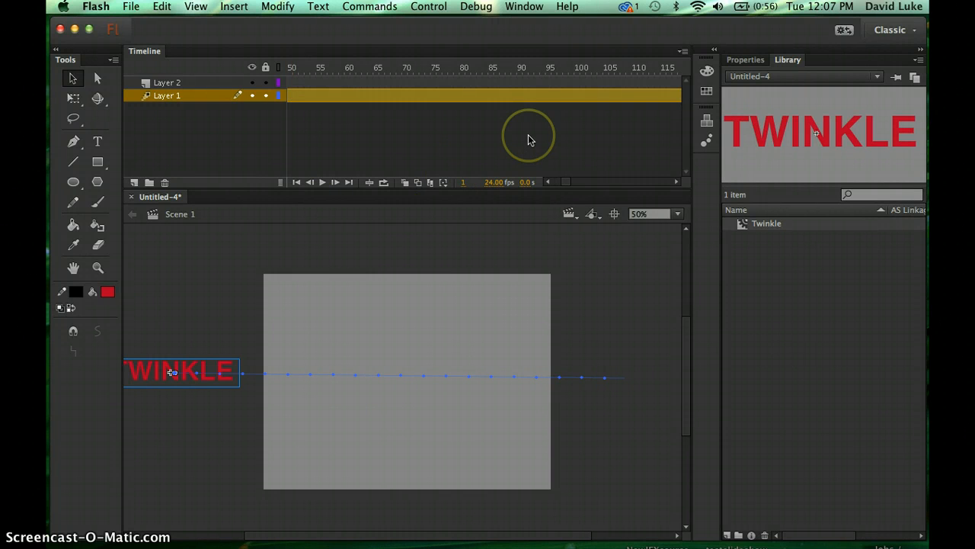
pyautogui.click(581, 83)
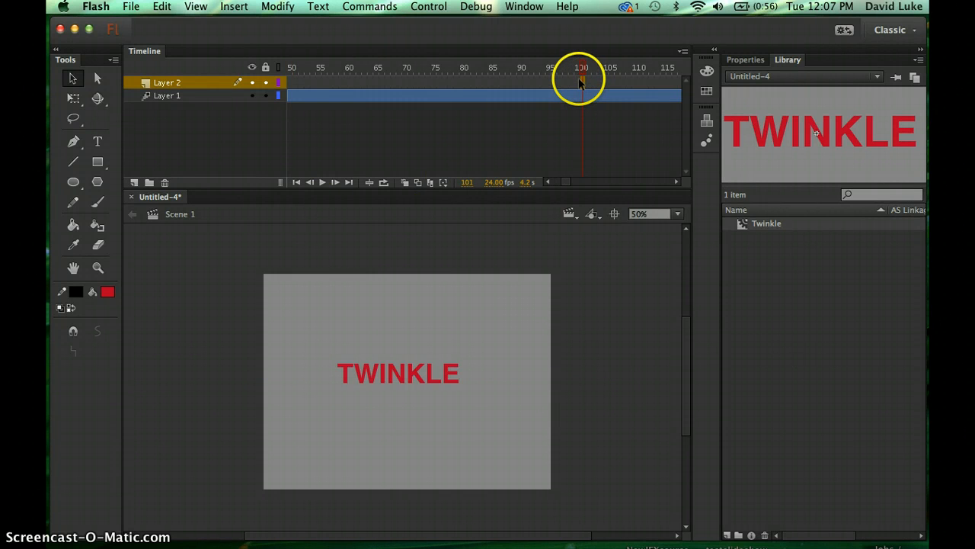
pyautogui.moveTo(581, 82); pyautogui.dragTo(578, 82)
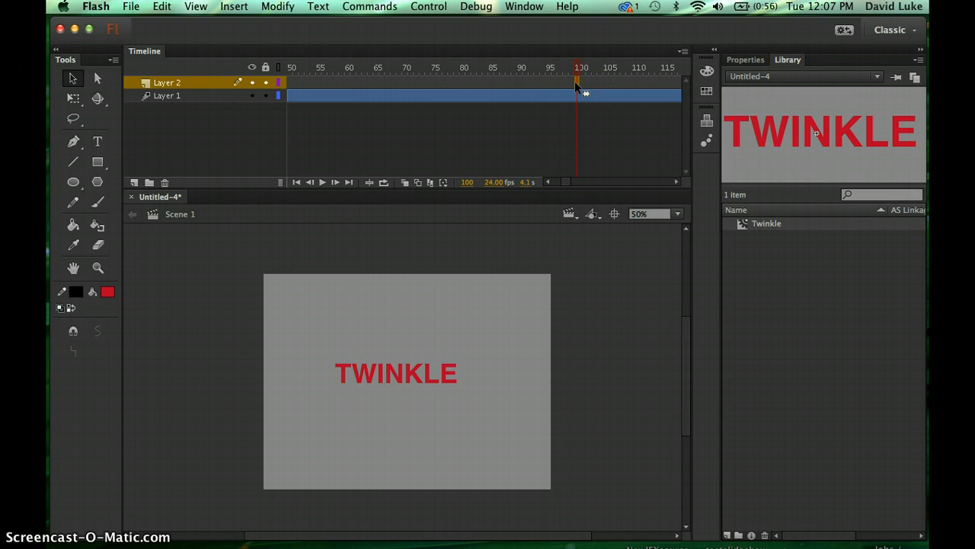
pyautogui.rightClick(576, 82)
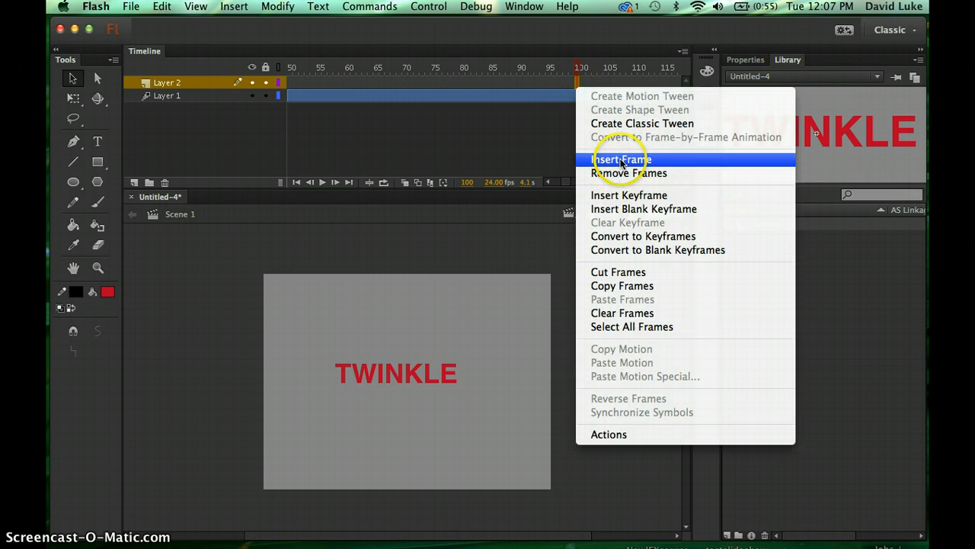
pyautogui.click(604, 195)
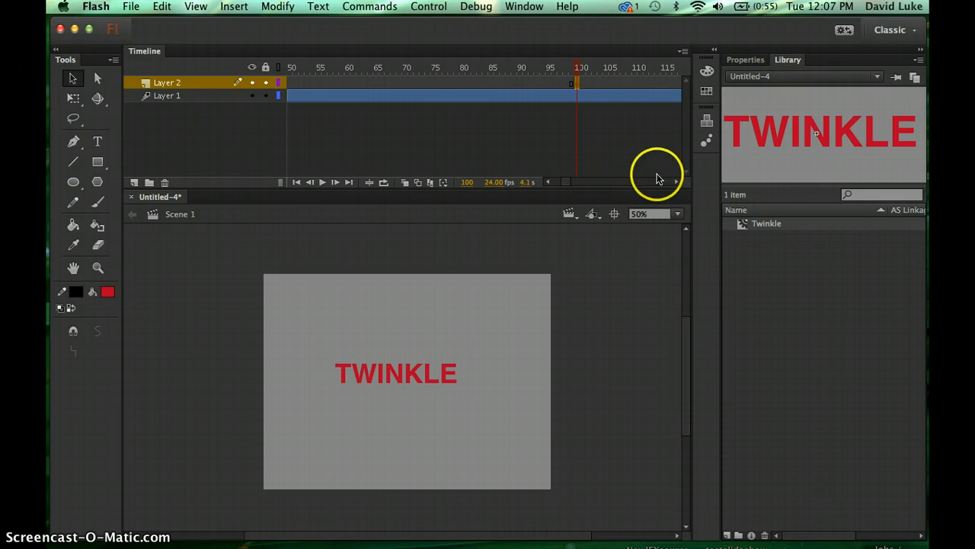
# - Extend Layer 2 to frame 300 by inserting a frame there
pyautogui.click(743, 224)
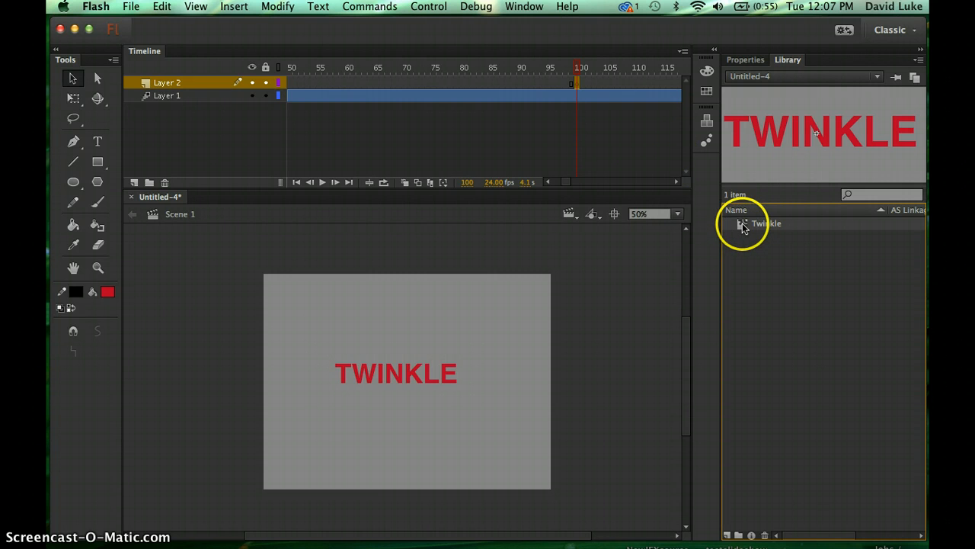
pyautogui.click(602, 177)
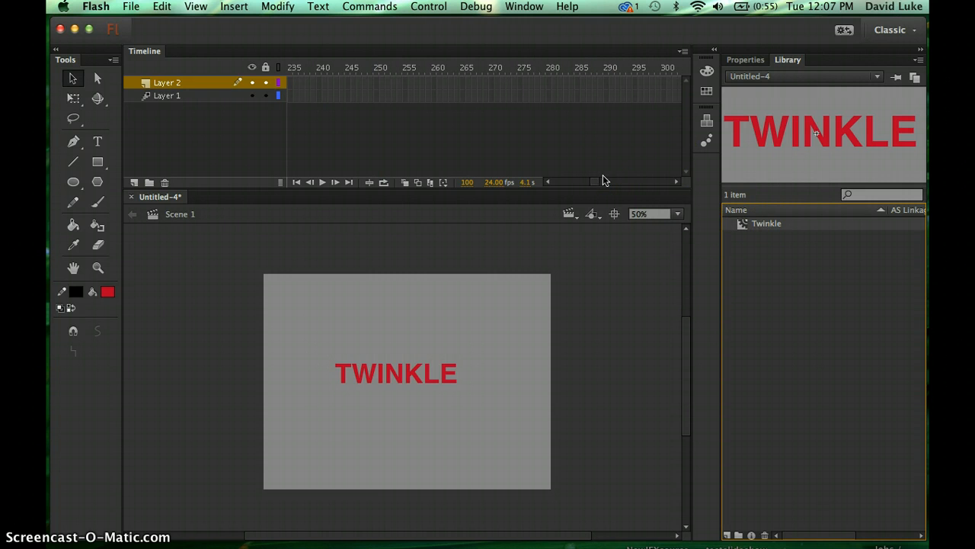
pyautogui.click(663, 83)
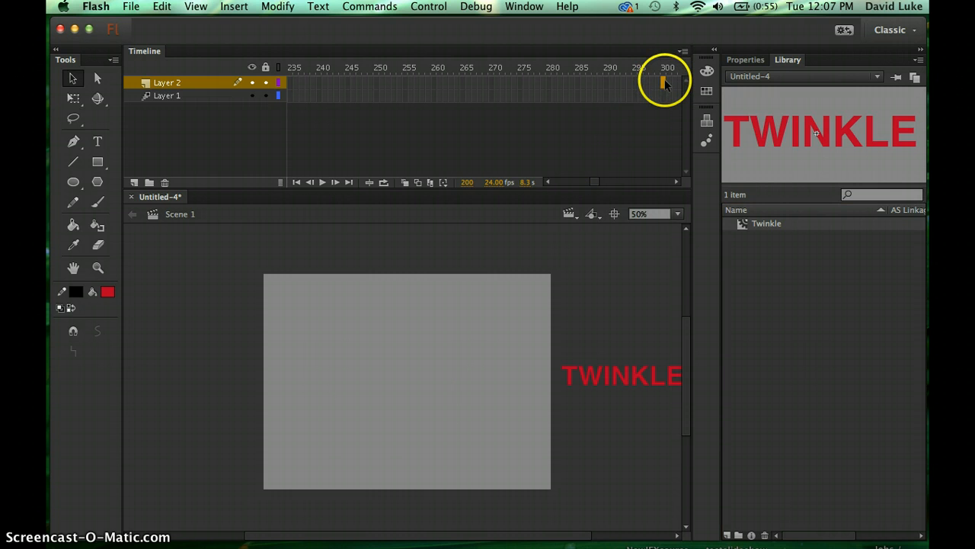
pyautogui.rightClick(664, 83)
pyautogui.click(699, 158)
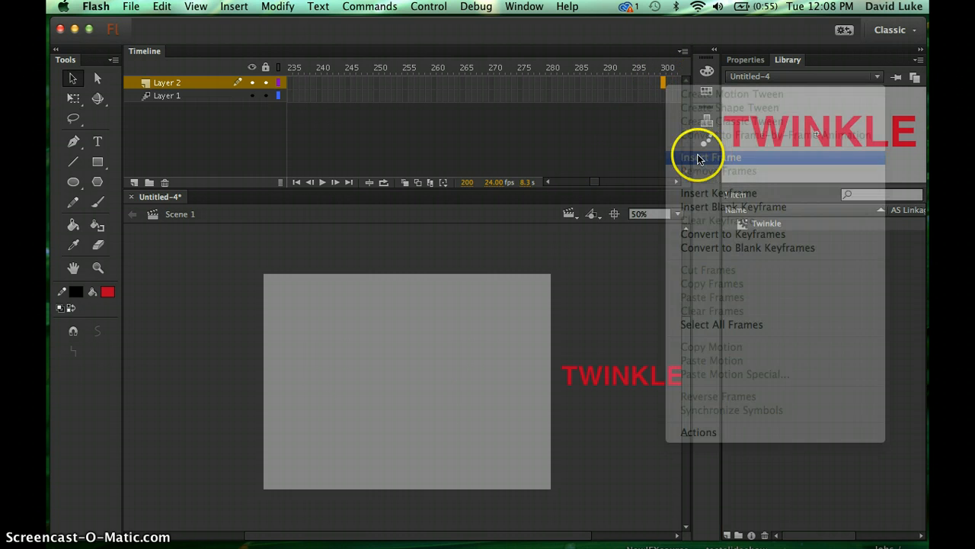
# - At frame 100 of Layer 2, place the Twinkle symbol from the library off the stage's lower-left corner
pyautogui.hscroll(-10, 537, 125)
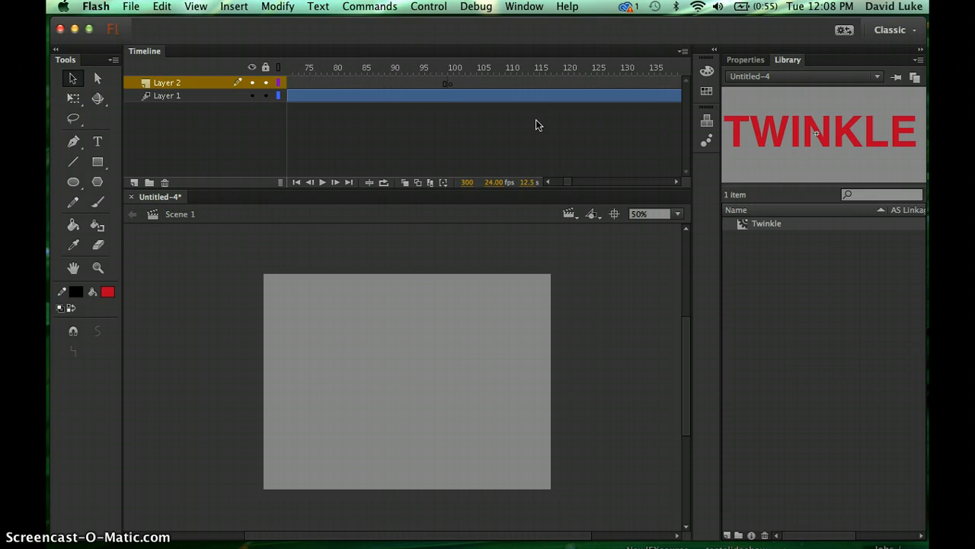
pyautogui.click(451, 83)
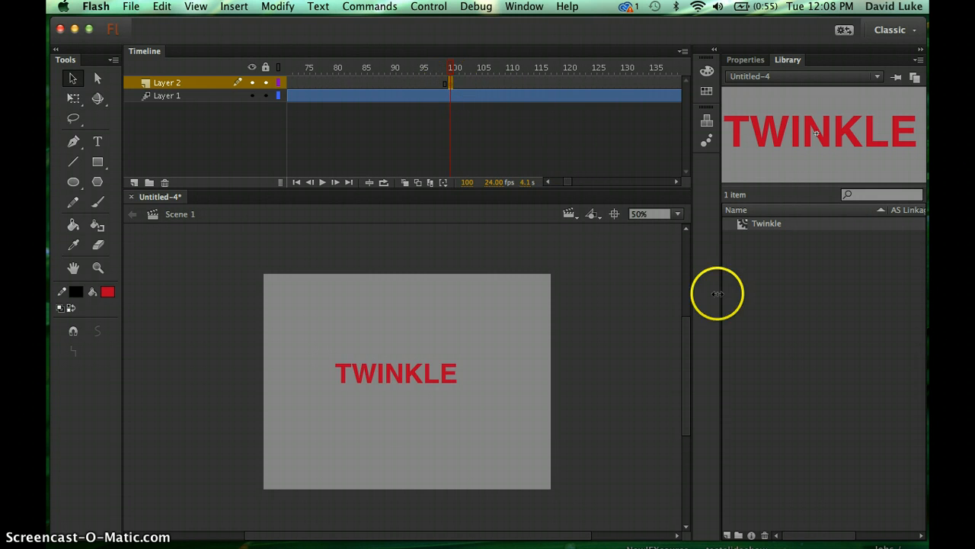
pyautogui.click(741, 224)
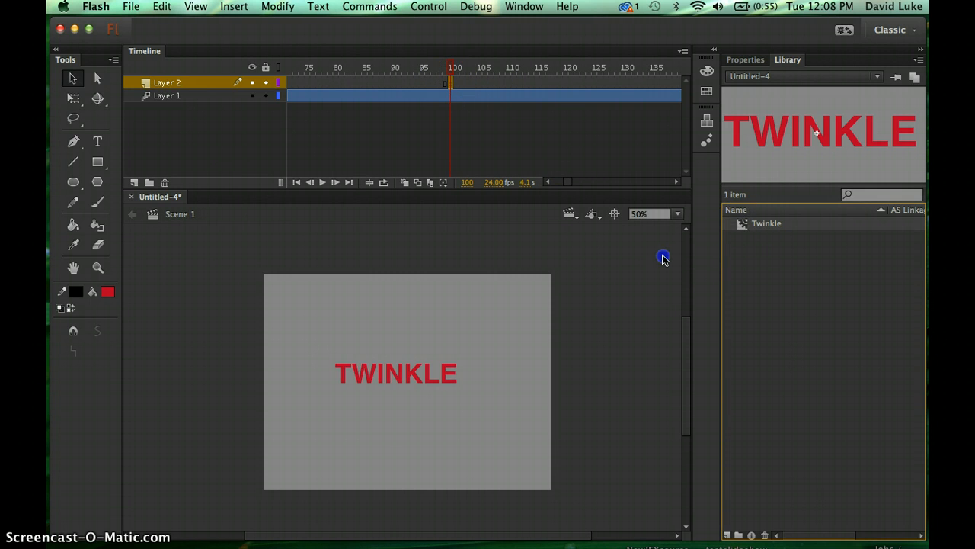
pyautogui.moveTo(662, 259); pyautogui.dragTo(176, 463)
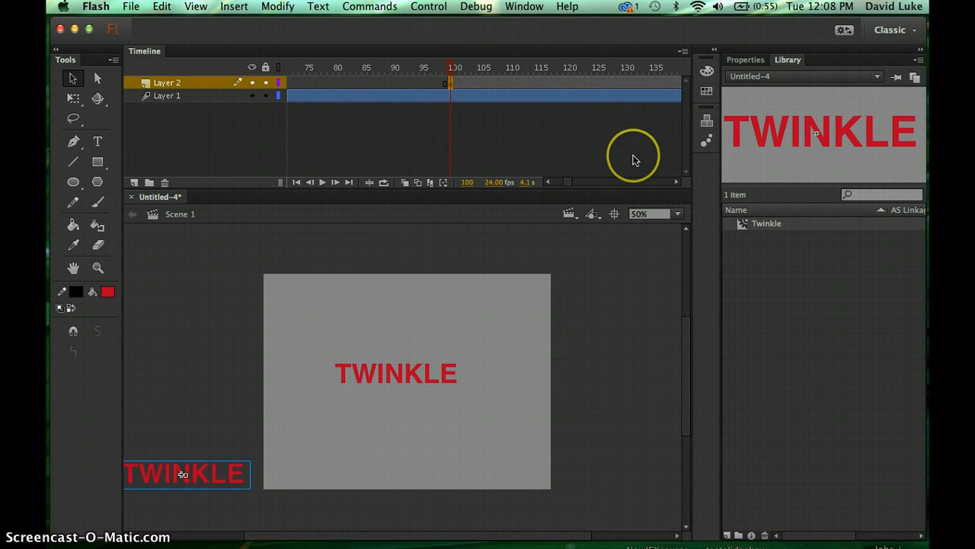
# - Create a motion tween on Layer 2 and, at frame 300, move the TWINKLE instance beyond the stage's upper-right corner
pyautogui.hscroll(10, 632, 159)
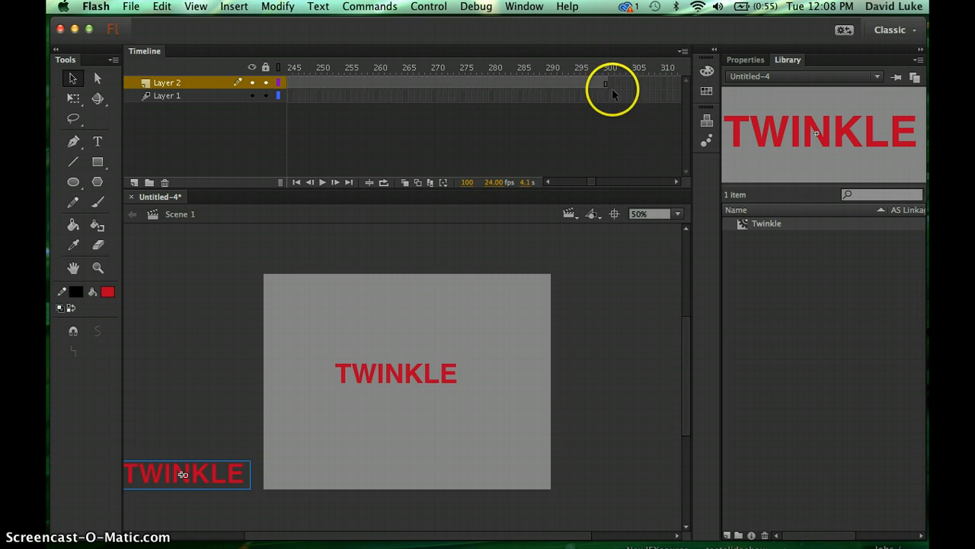
pyautogui.rightClick(585, 85)
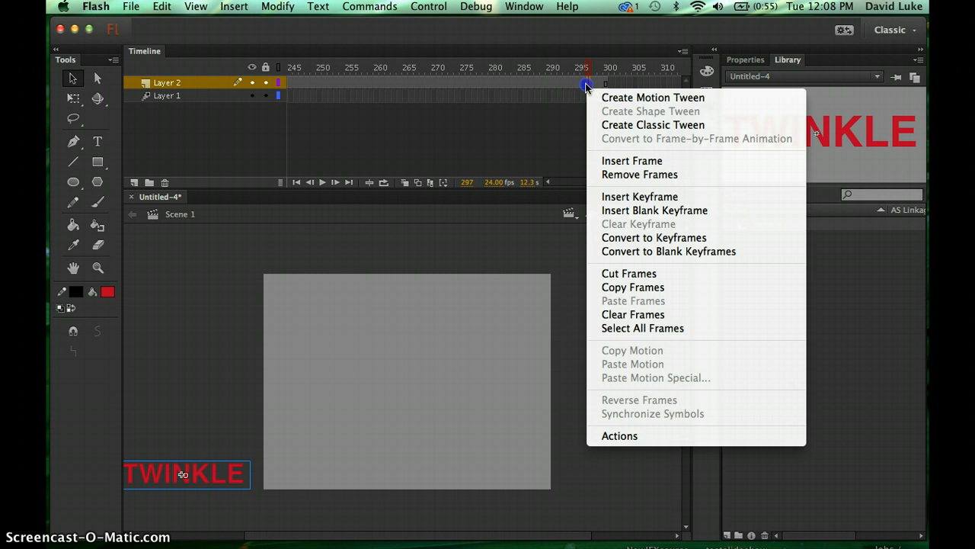
pyautogui.click(658, 97)
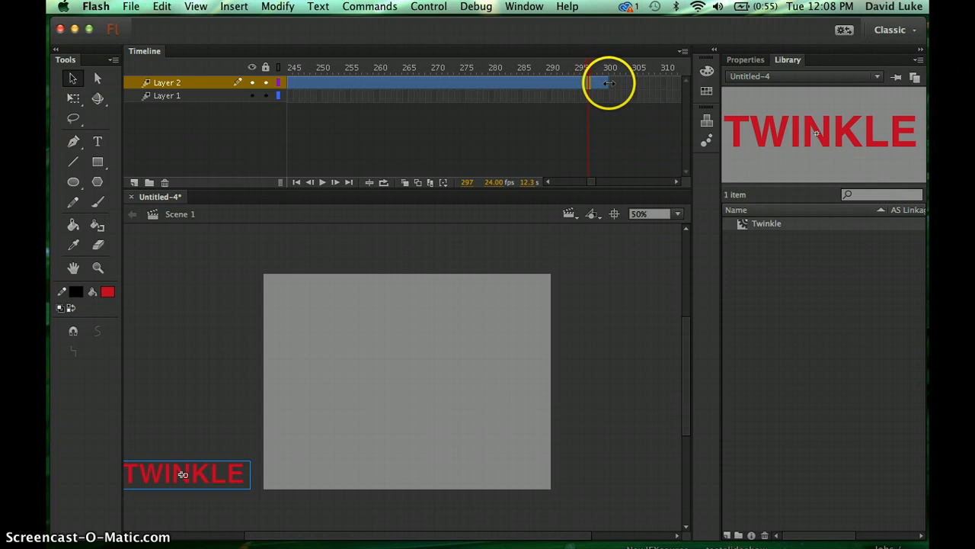
pyautogui.click(607, 83)
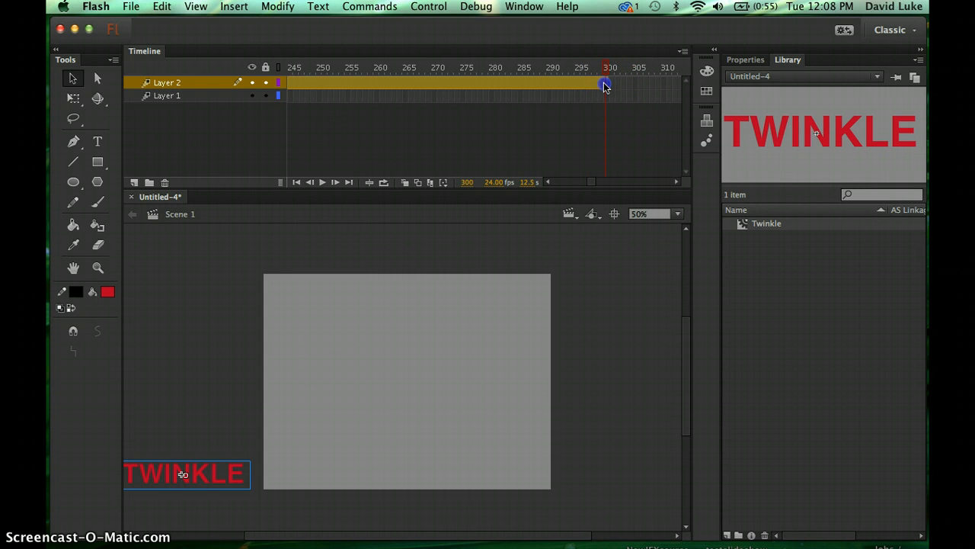
pyautogui.moveTo(218, 478); pyautogui.dragTo(653, 260)
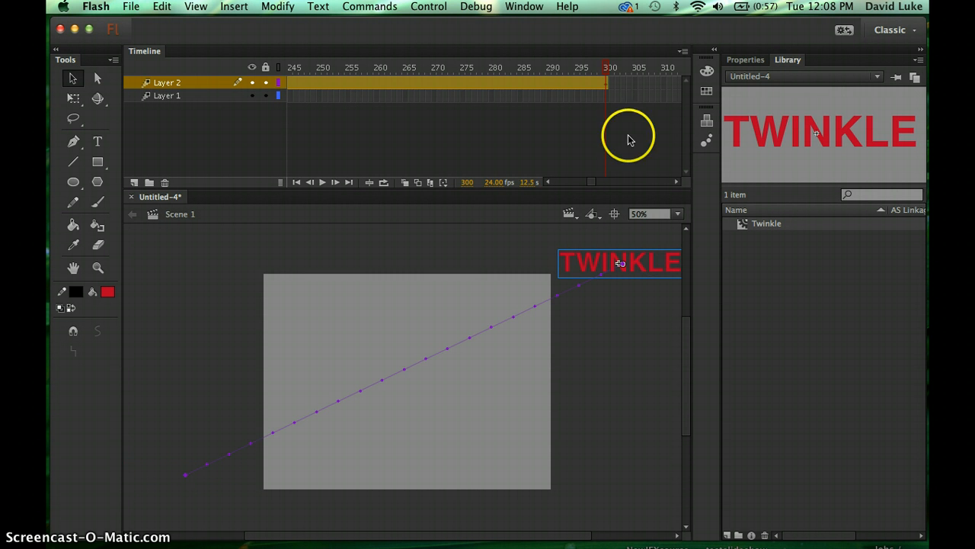
# - Scrub back to frame 1, then select the TWINKLE instance on Layer 1 at frame 200
pyautogui.click(608, 73)
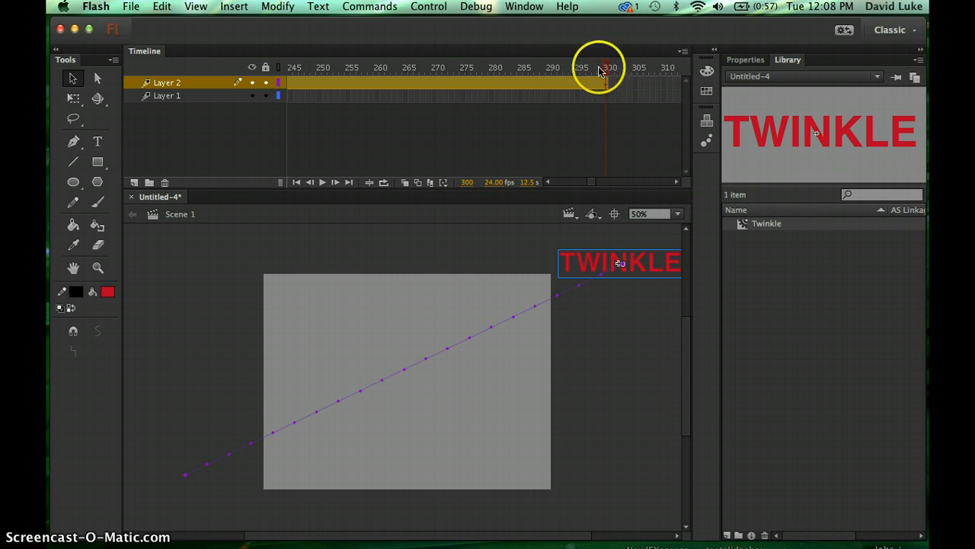
pyautogui.moveTo(607, 70); pyautogui.dragTo(194, 122)
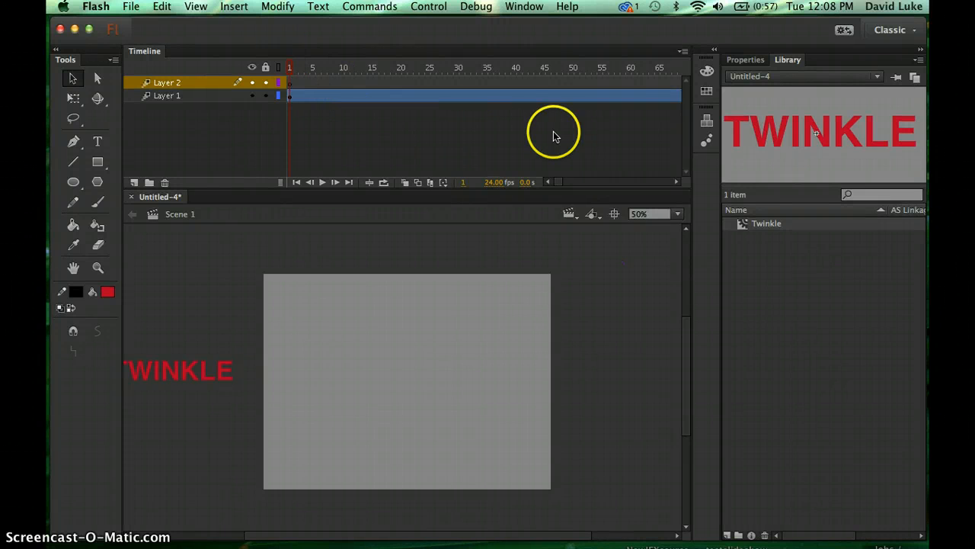
pyautogui.hscroll(3, 554, 134)
pyautogui.hscroll(10, 554, 135)
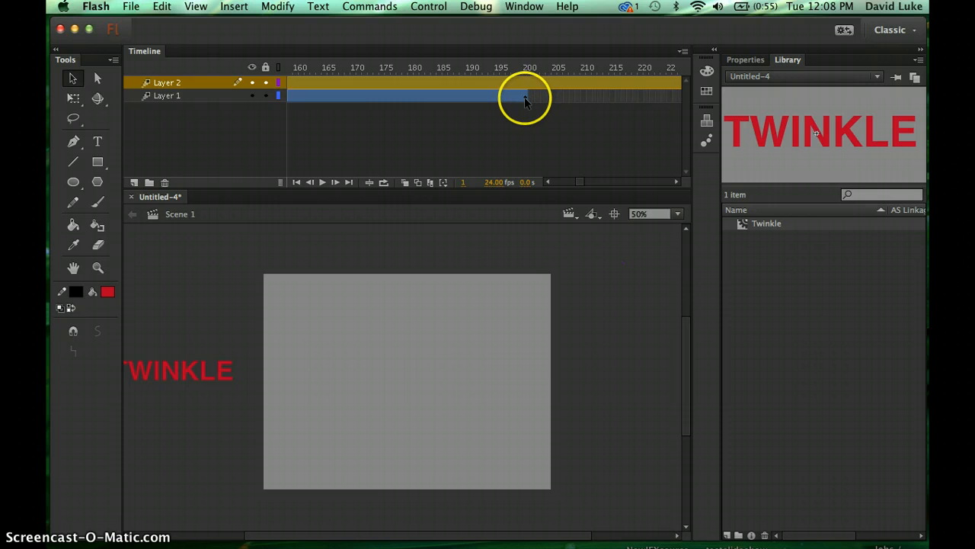
pyautogui.click(525, 96)
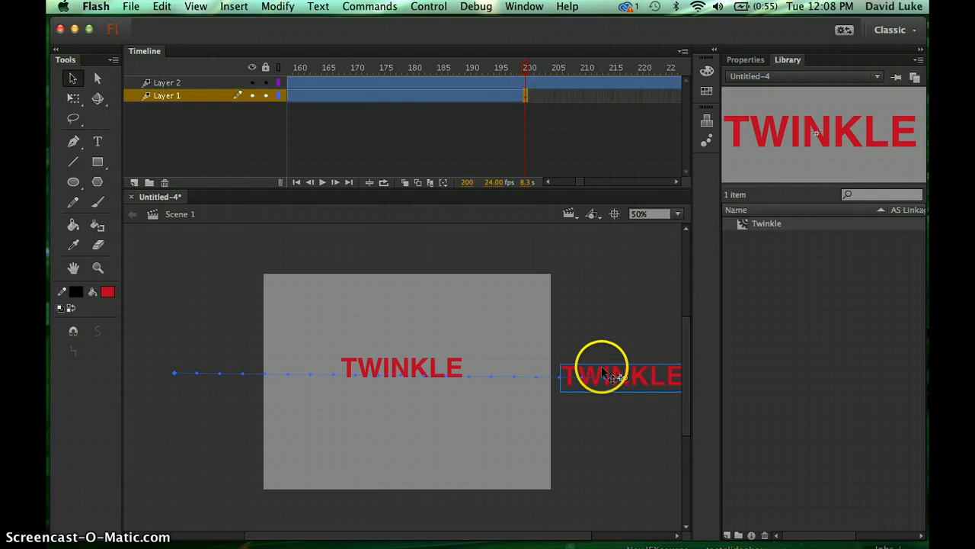
pyautogui.click(602, 373)
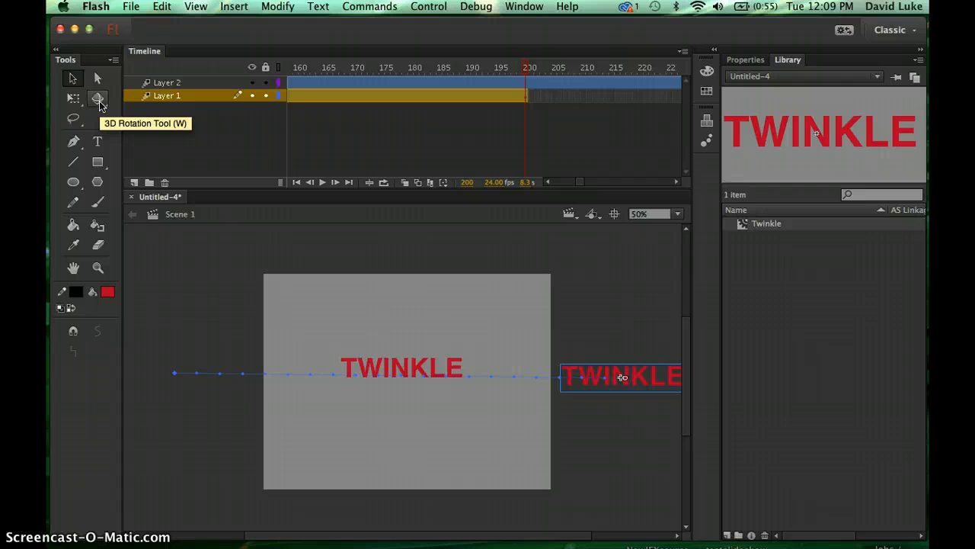
# - Try rotating the Layer 1 TWINKLE instance with the 3D Rotation tool at 200% zoom, undoing each attempt
pyautogui.press('space')
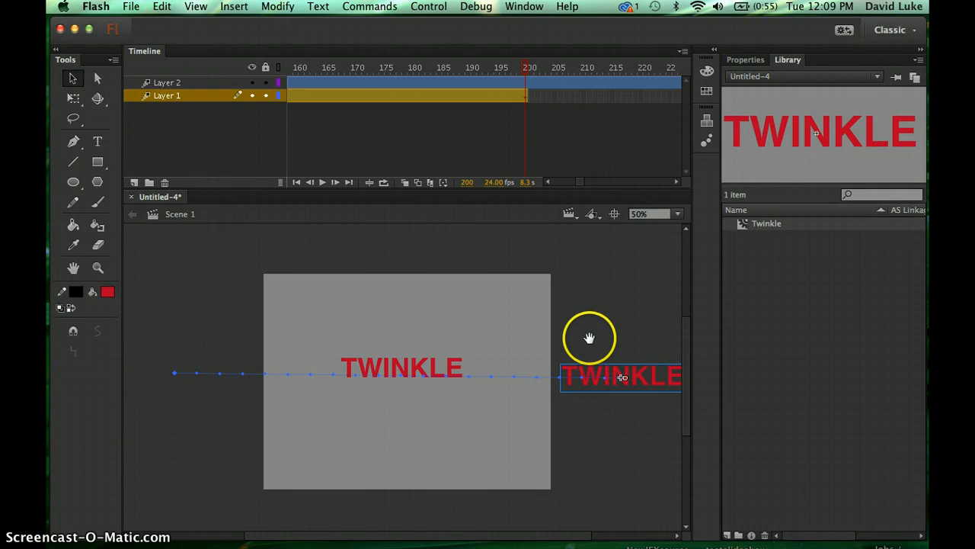
pyautogui.moveTo(589, 339); pyautogui.dragTo(397, 328)
pyautogui.press('super+equal')
pyautogui.press('super+equal')
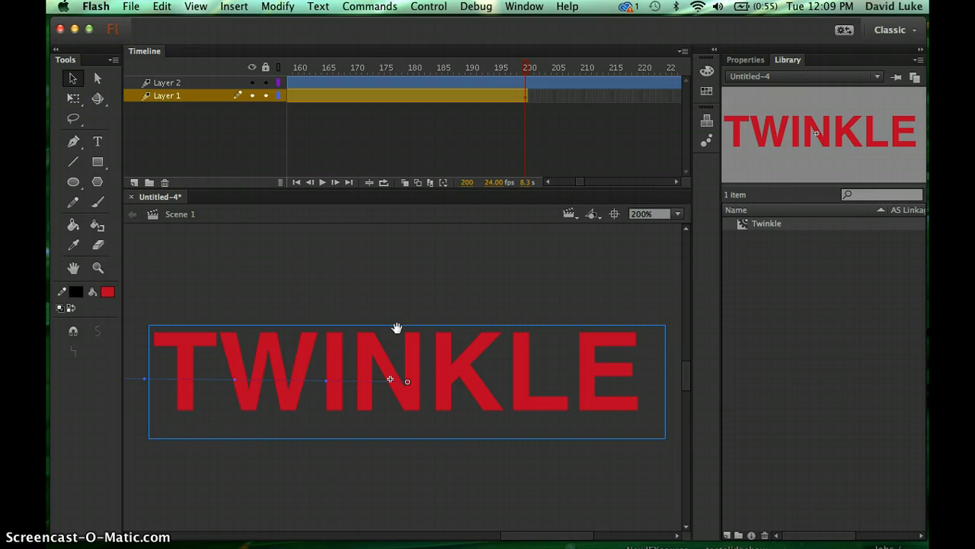
pyautogui.press('super+minus')
pyautogui.press('super+equal')
pyautogui.click(98, 100)
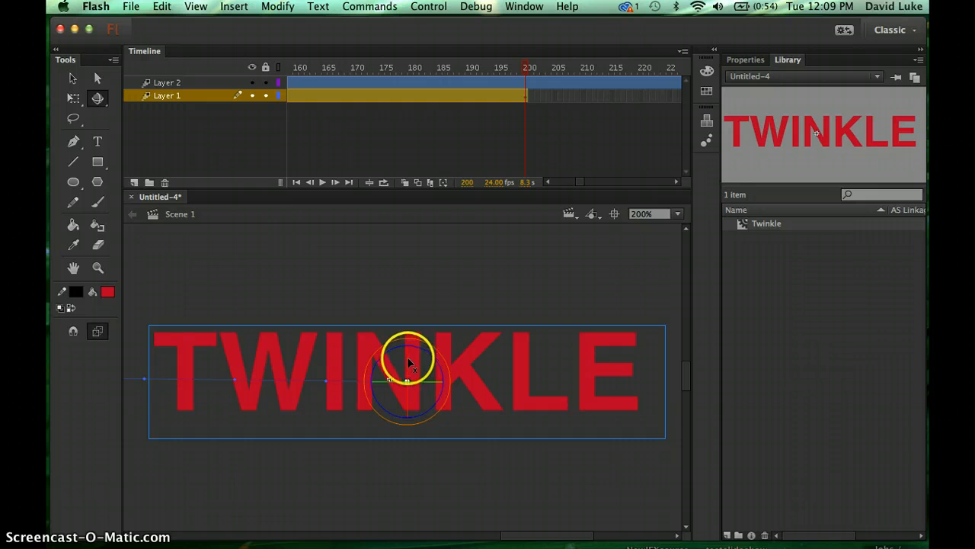
pyautogui.moveTo(408, 358); pyautogui.dragTo(381, 383)
pyautogui.press('super+z')
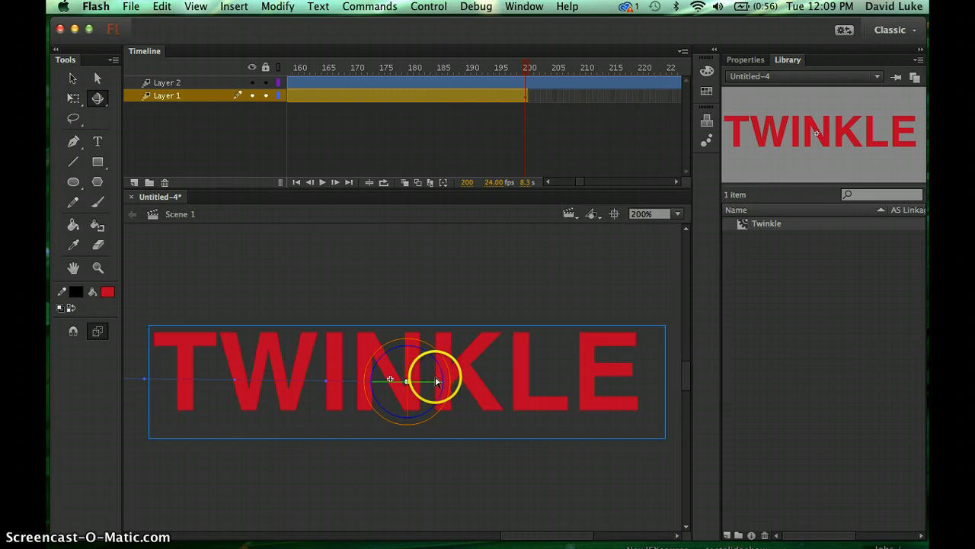
pyautogui.moveTo(444, 379)
pyautogui.mouseDown()
pyautogui.moveTo(404, 349)
pyautogui.moveTo(372, 381)
pyautogui.moveTo(389, 404)
pyautogui.moveTo(436, 394)
pyautogui.mouseUp()
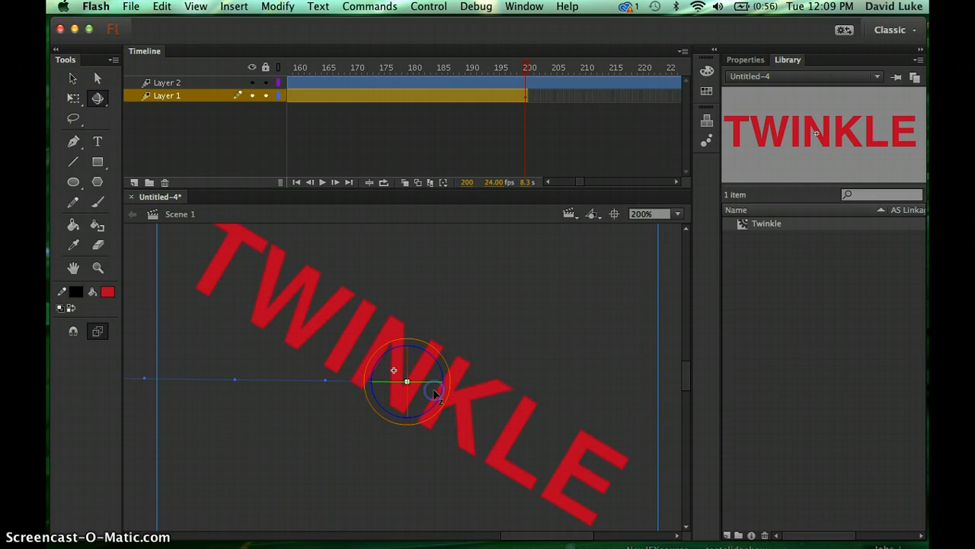
pyautogui.press('super+z')
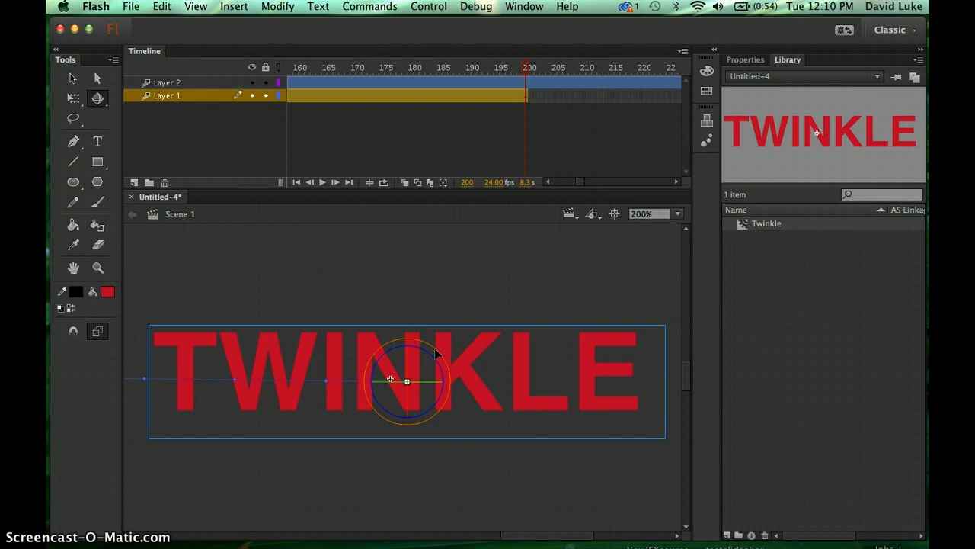
# - Rotate the Layer 1 TWINKLE instance at frame 200 in 3D until it tilts nearly vertical
pyautogui.moveTo(434, 352); pyautogui.dragTo(448, 315)
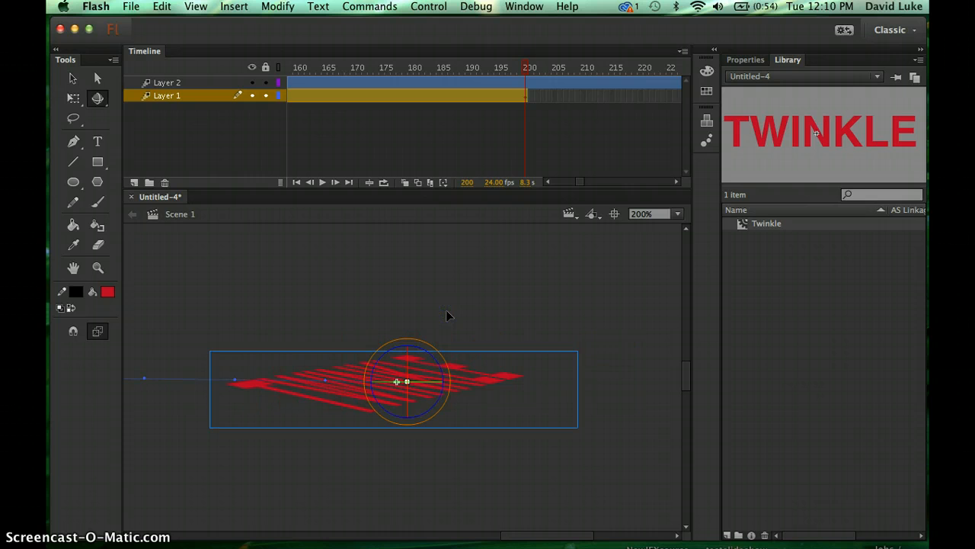
pyautogui.moveTo(445, 359); pyautogui.dragTo(407, 234)
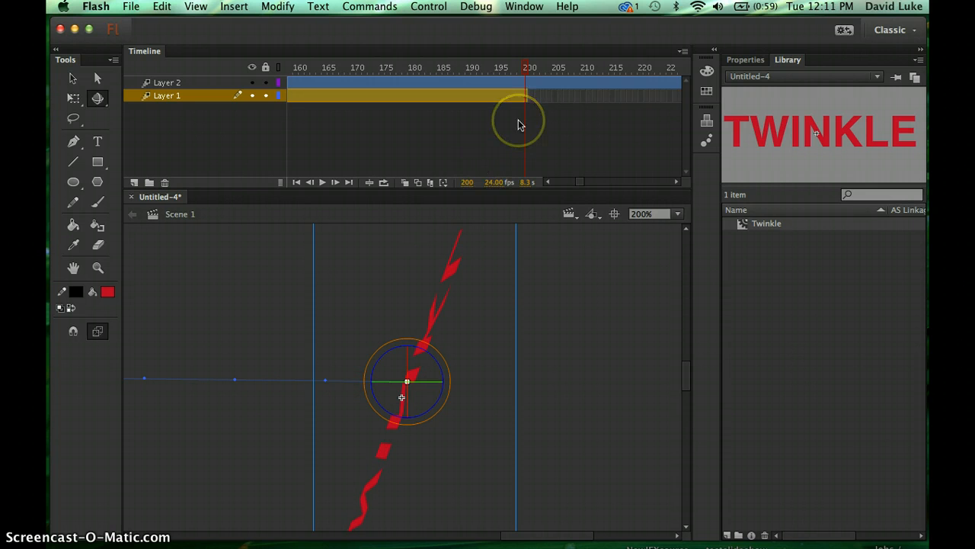
pyautogui.click(527, 70)
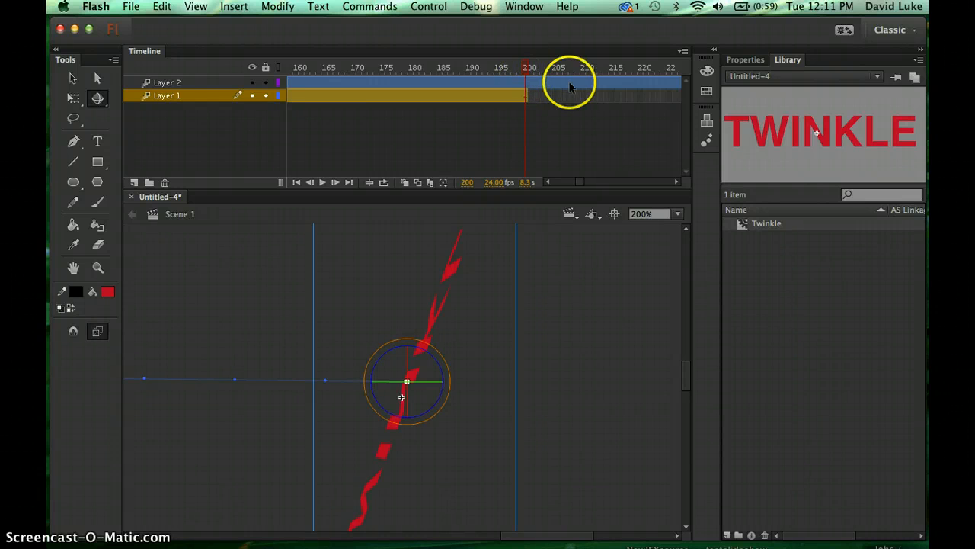
# - At frame 300 of Layer 2, rotate the TWINKLE instance beyond the stage's upper-right corner in 3D
pyautogui.hscroll(8, 612, 109)
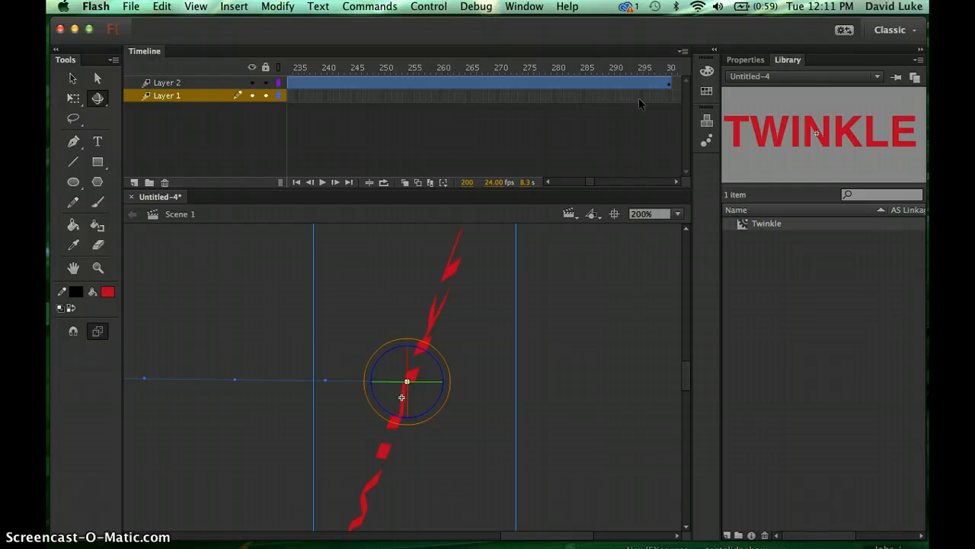
pyautogui.click(669, 84)
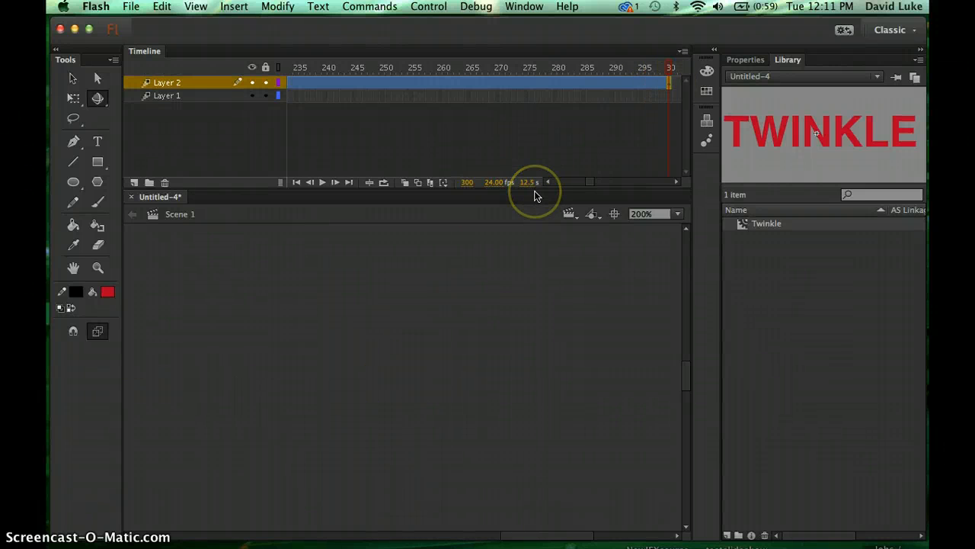
pyautogui.press('super+0')
pyautogui.press('super+minus')
pyautogui.press('super+minus')
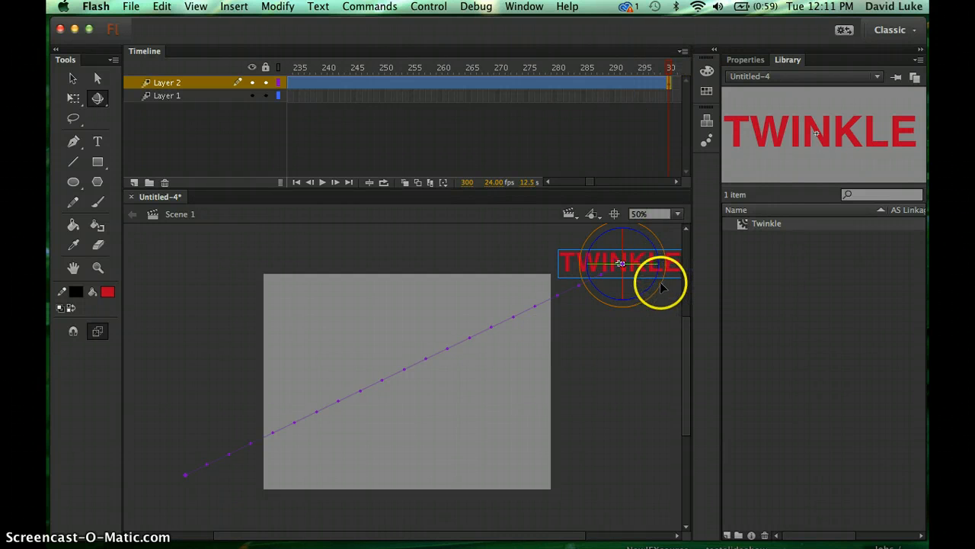
pyautogui.moveTo(660, 281); pyautogui.dragTo(681, 315)
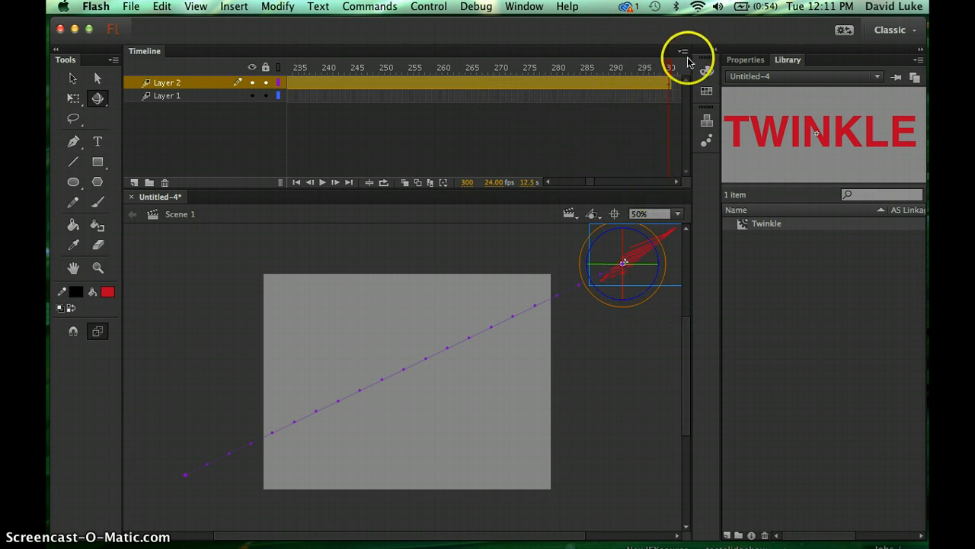
# - Return to frame 1 and test the movie in Flash Professional
pyautogui.moveTo(670, 67); pyautogui.dragTo(232, 112)
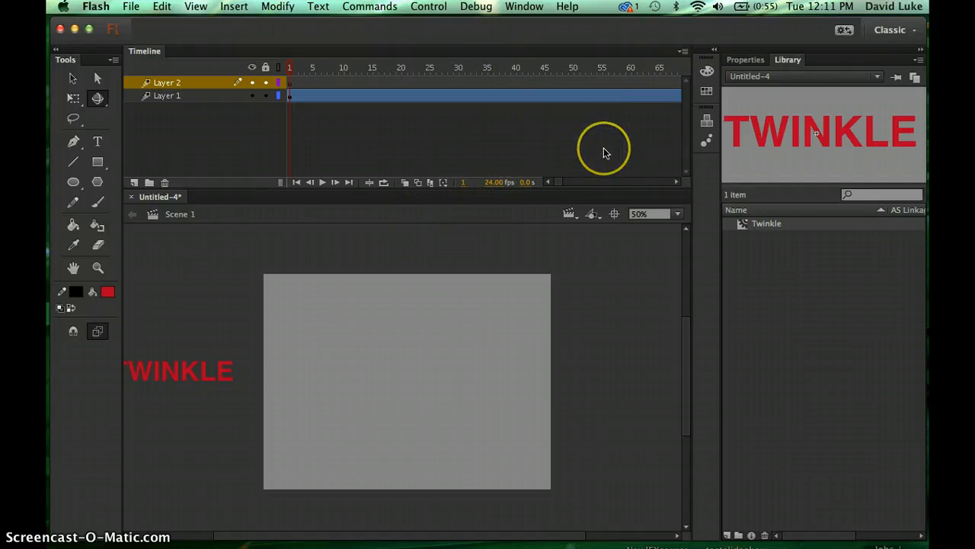
pyautogui.hscroll(10, 603, 149)
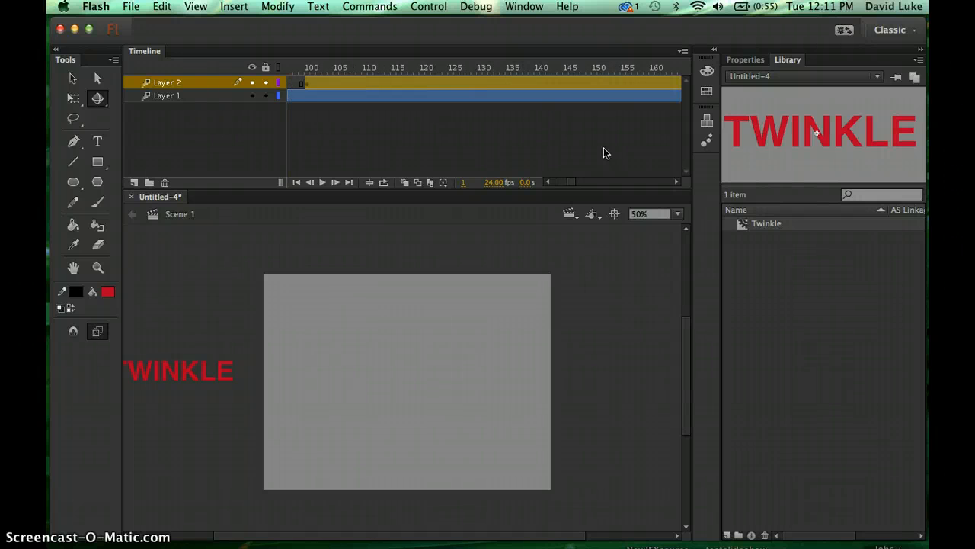
pyautogui.hscroll(15, 603, 148)
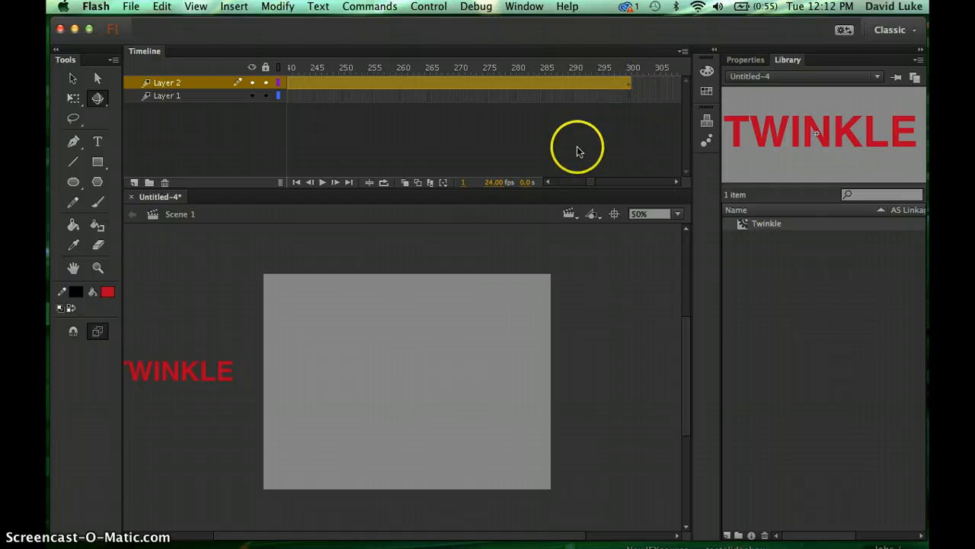
pyautogui.click(428, 6)
pyautogui.moveTo(454, 125)
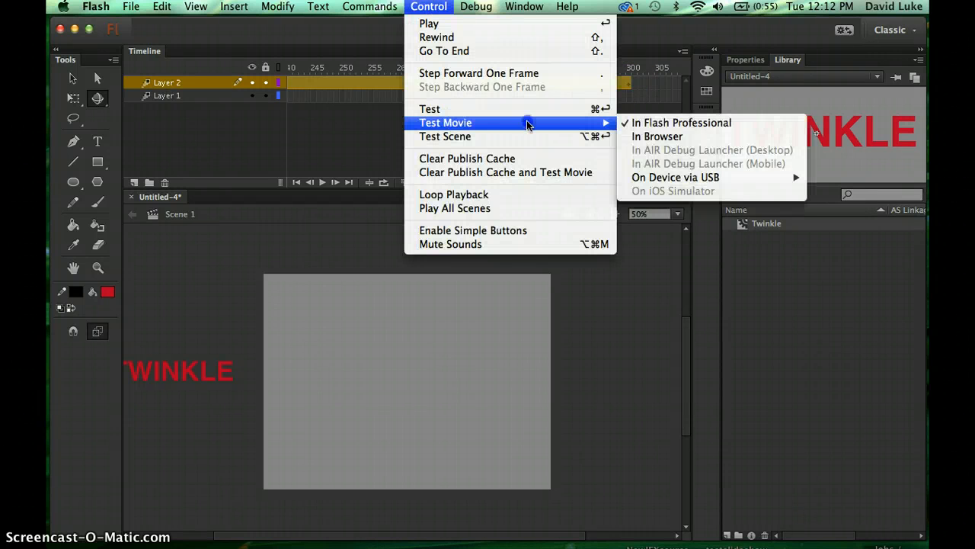
pyautogui.click(653, 122)
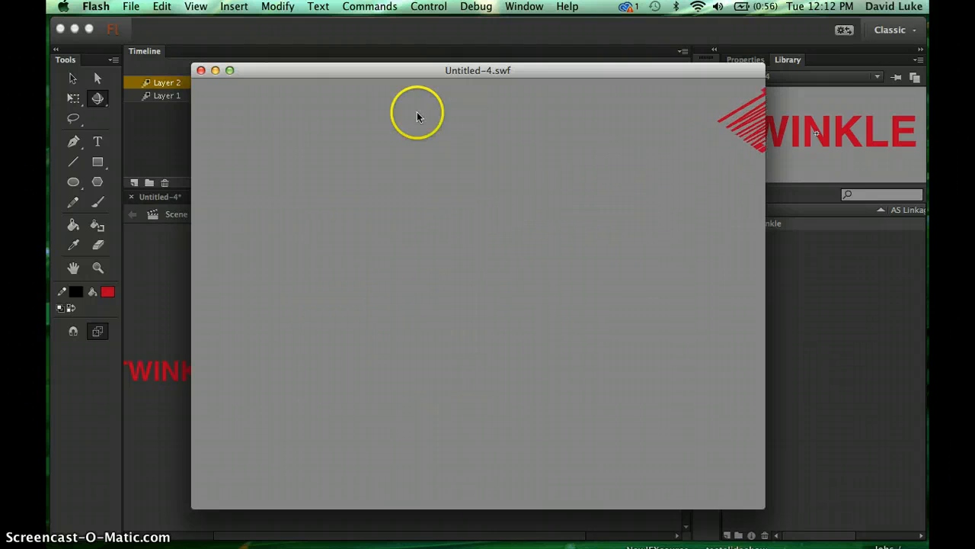
# - Close the test movie window and scrub the timeline back to frame 1
pyautogui.click(200, 71)
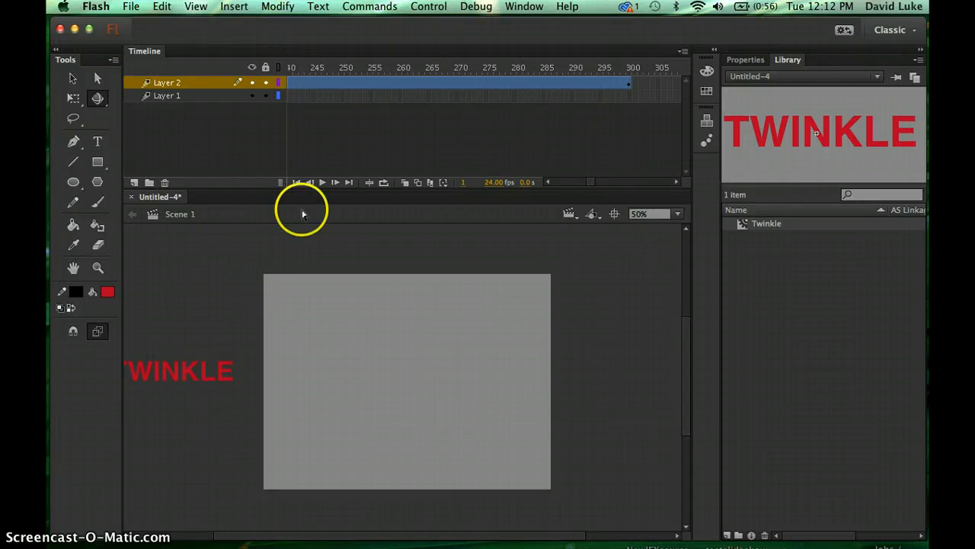
pyautogui.click(334, 68)
pyautogui.moveTo(333, 68); pyautogui.dragTo(463, 75)
pyautogui.moveTo(607, 51); pyautogui.dragTo(239, 47)
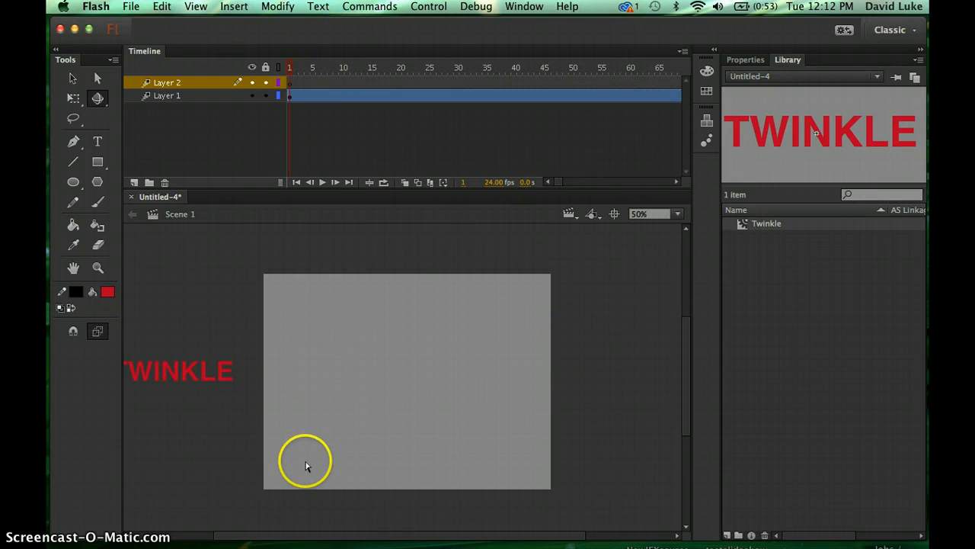